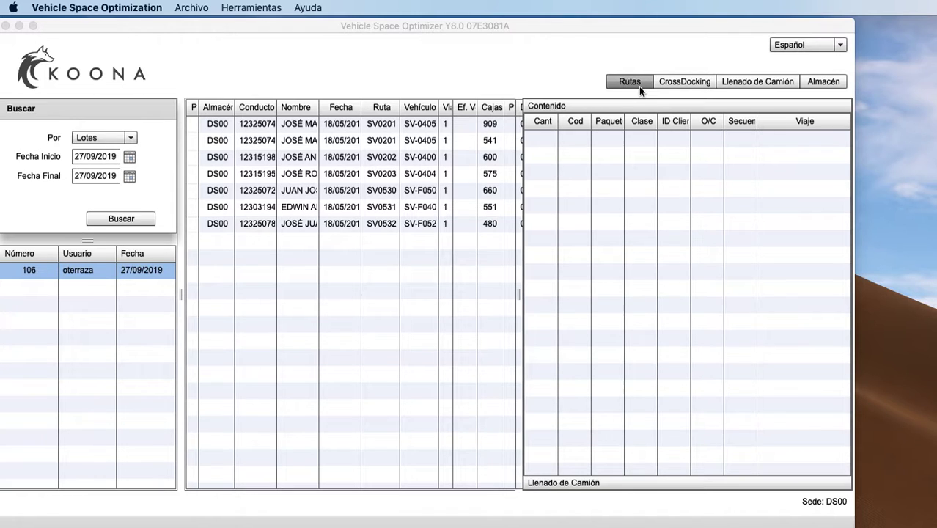
{"action": "left_click", "coordinate": [33, 273]}
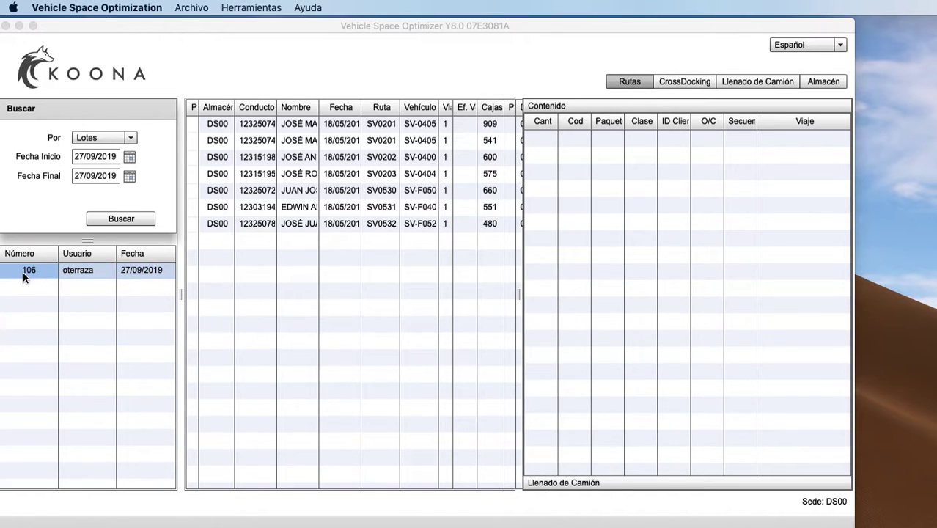
{"action": "left_click", "coordinate": [23, 271]}
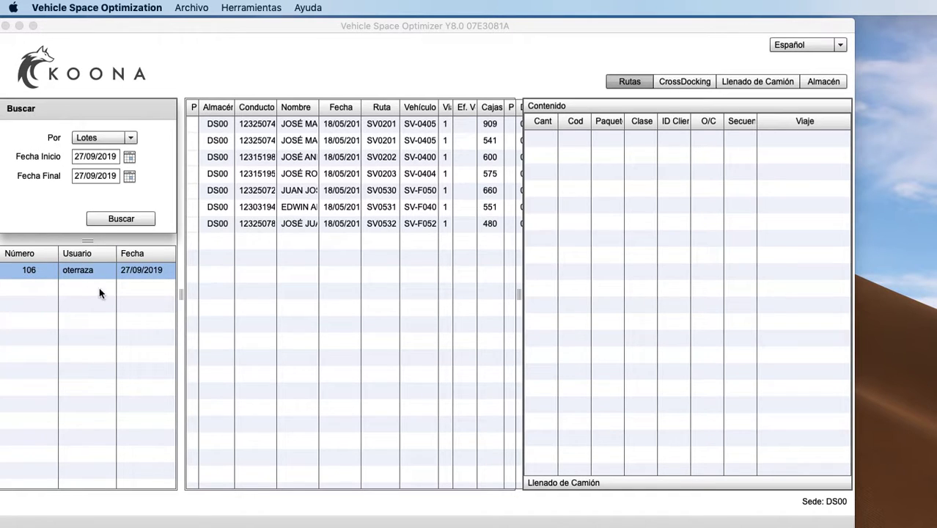
{"action": "left_click", "coordinate": [27, 276]}
{"action": "left_click", "coordinate": [16, 272]}
{"action": "left_click", "coordinate": [143, 277]}
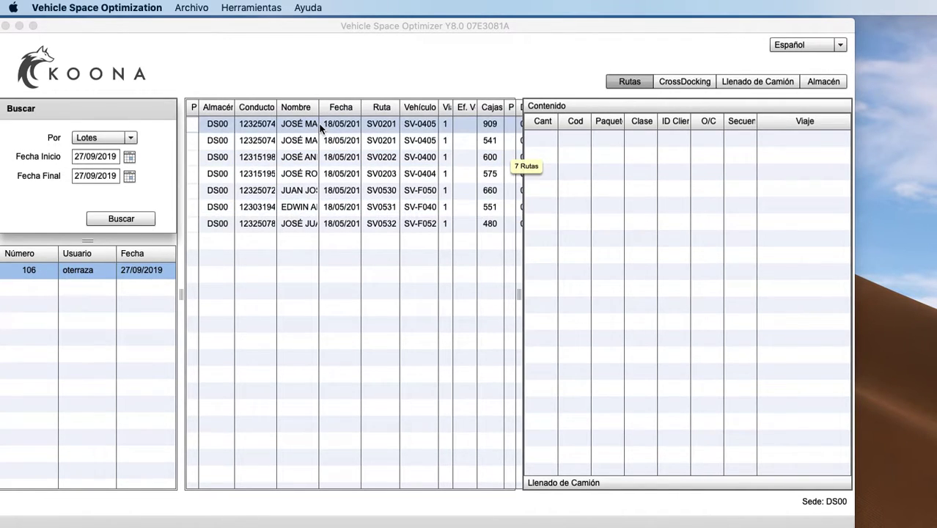
Group the three routes SV0530, SV0531 and SV0532 of batch 106 into a separate batch
{"action": "left_click", "coordinate": [259, 192]}
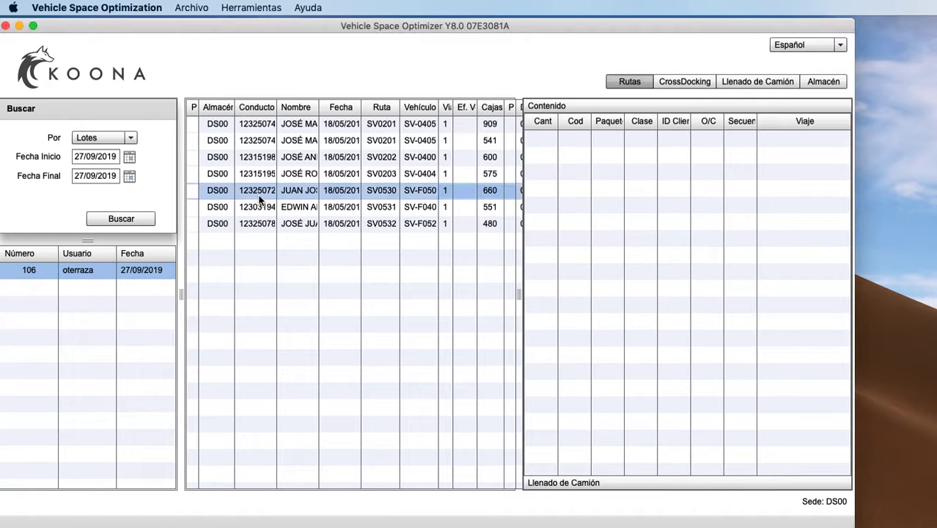
{"action": "key", "text": "shift+Down"}
{"action": "key", "text": "shift+Down"}
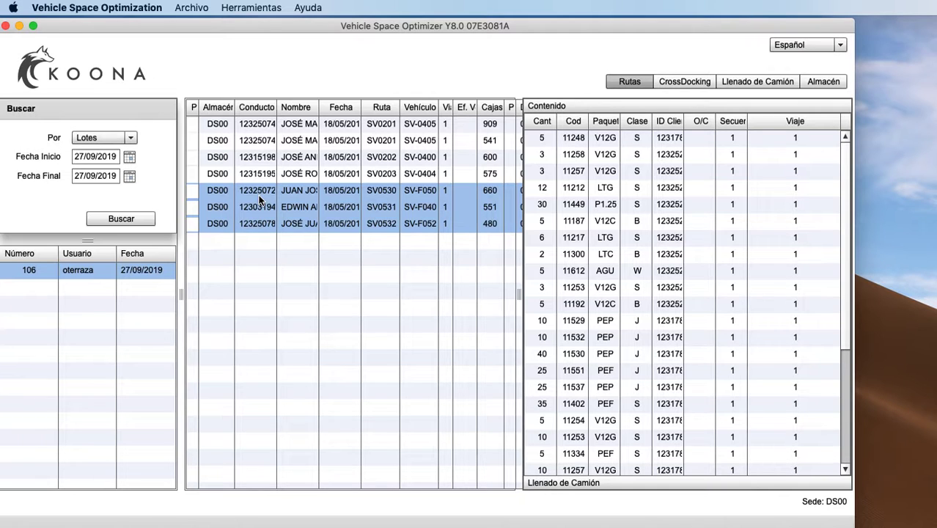
{"action": "right_click", "coordinate": [259, 198]}
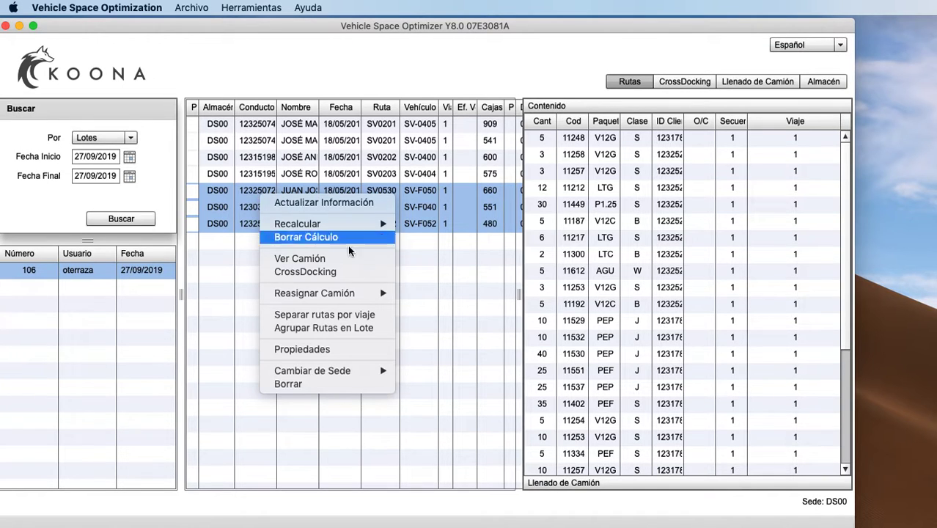
{"action": "left_click", "coordinate": [343, 328]}
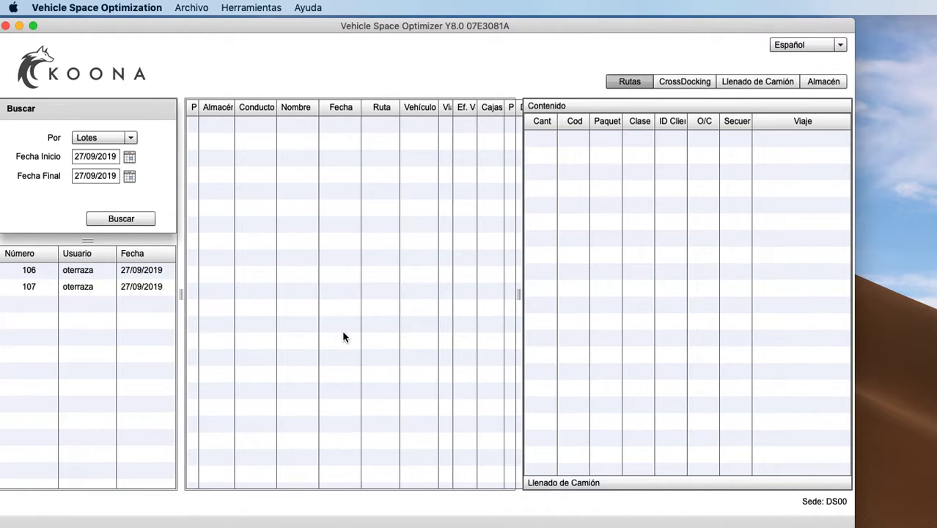
Open the newly grouped batch to review the routes it contains
{"action": "left_click", "coordinate": [39, 287]}
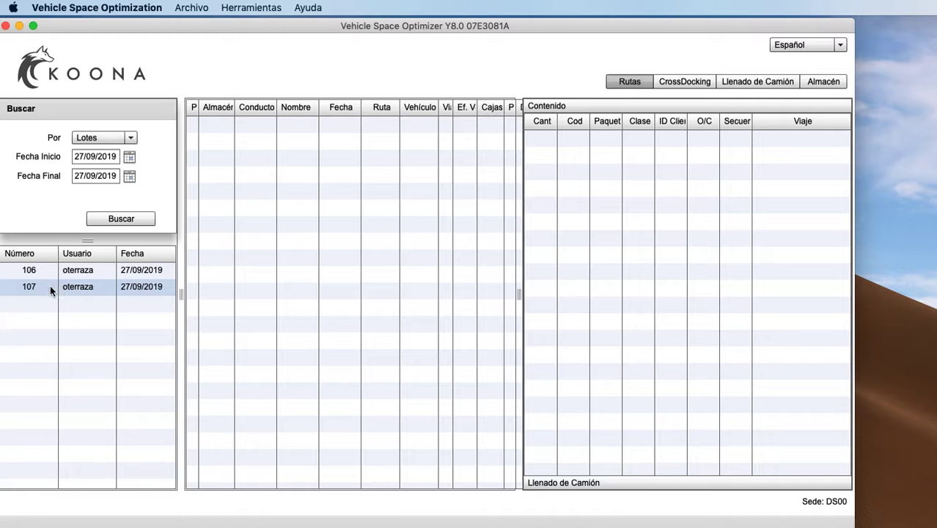
{"action": "left_click", "coordinate": [50, 286]}
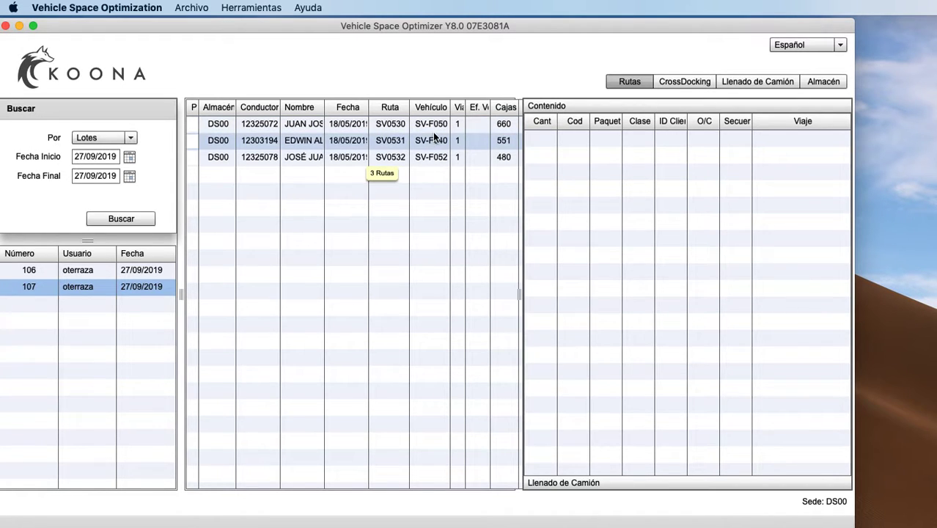
{"action": "left_click", "coordinate": [32, 275], "text": "shift"}
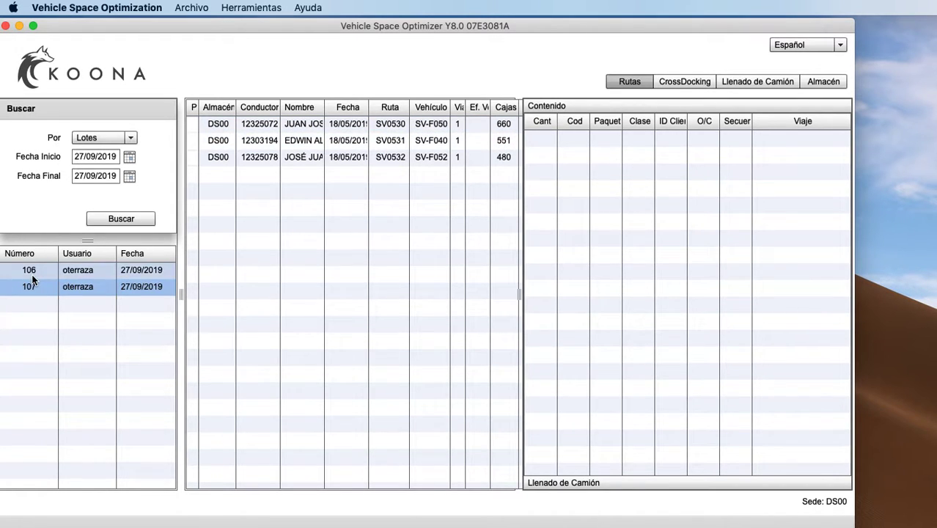
{"action": "left_click", "coordinate": [32, 283]}
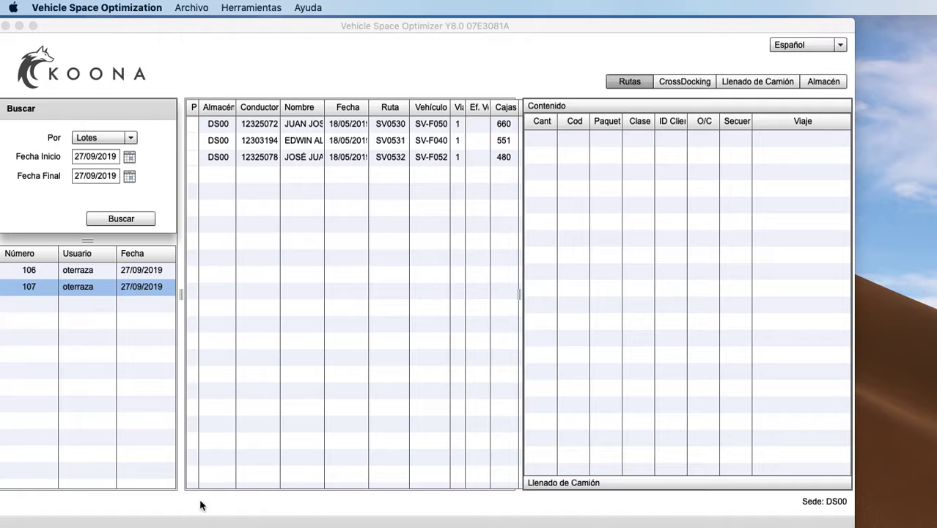
Delete batch 107 and confirm the deletion
{"action": "right_click", "coordinate": [79, 293]}
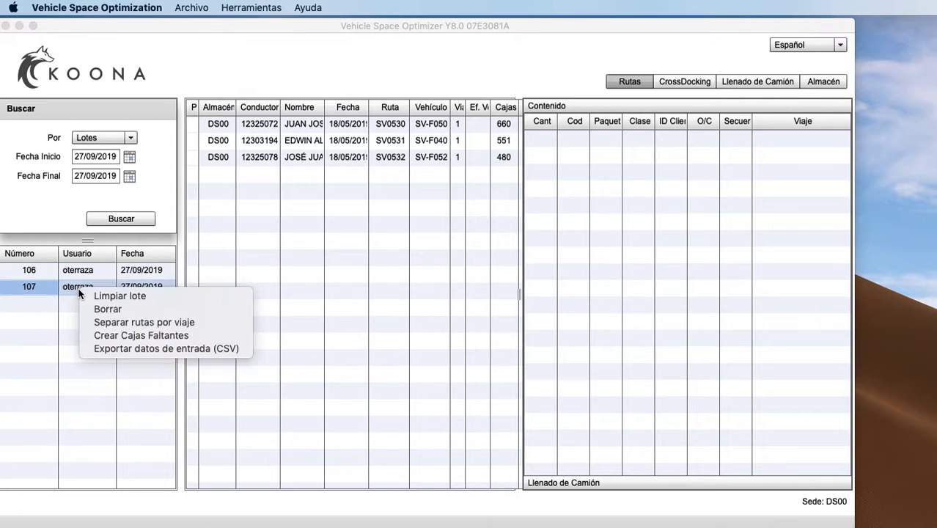
{"action": "left_click", "coordinate": [114, 308]}
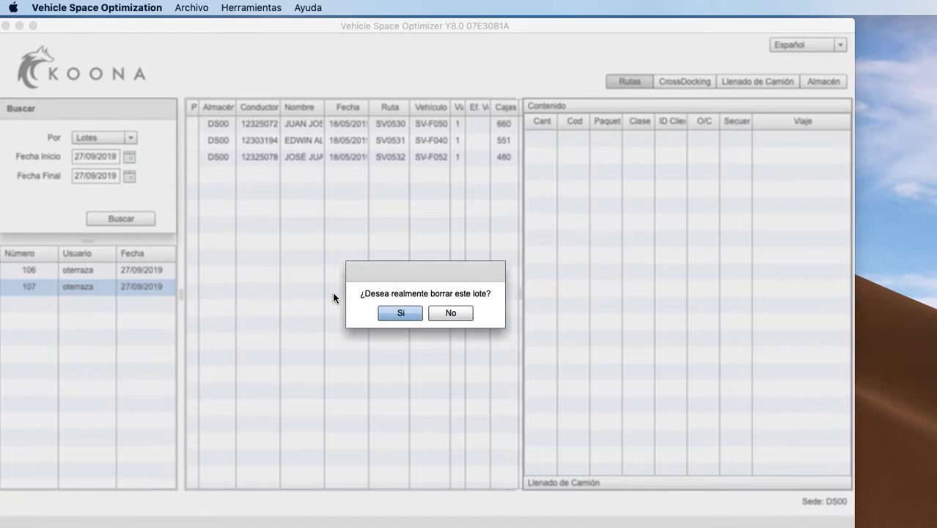
{"action": "left_click", "coordinate": [399, 314]}
Delete the remaining batch 106 with its routes and confirm the deletion
{"action": "left_click", "coordinate": [55, 274]}
{"action": "left_click", "coordinate": [58, 274]}
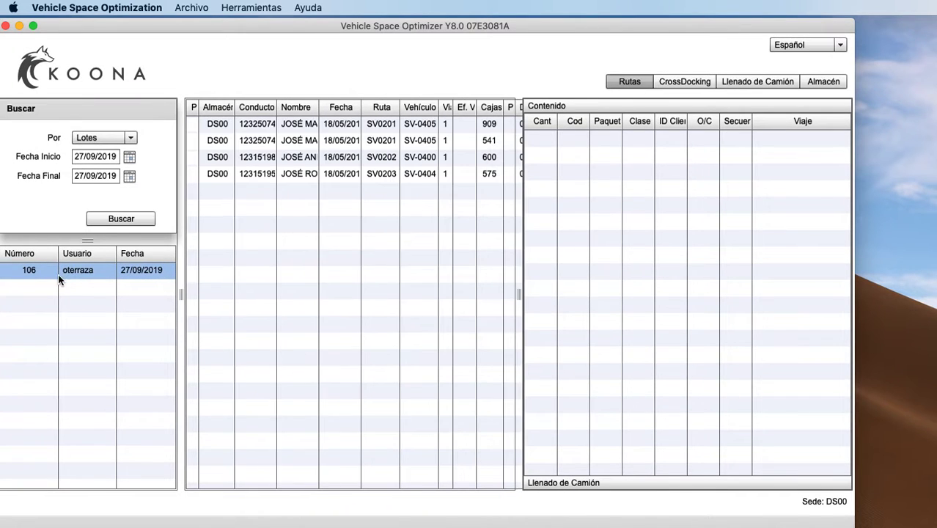
{"action": "right_click", "coordinate": [78, 271]}
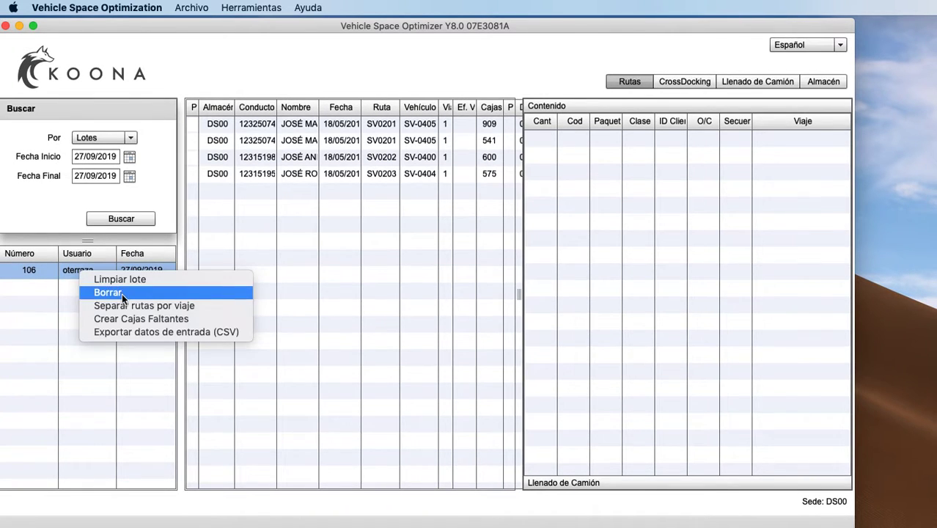
{"action": "left_click", "coordinate": [108, 292]}
{"action": "left_click", "coordinate": [398, 313]}
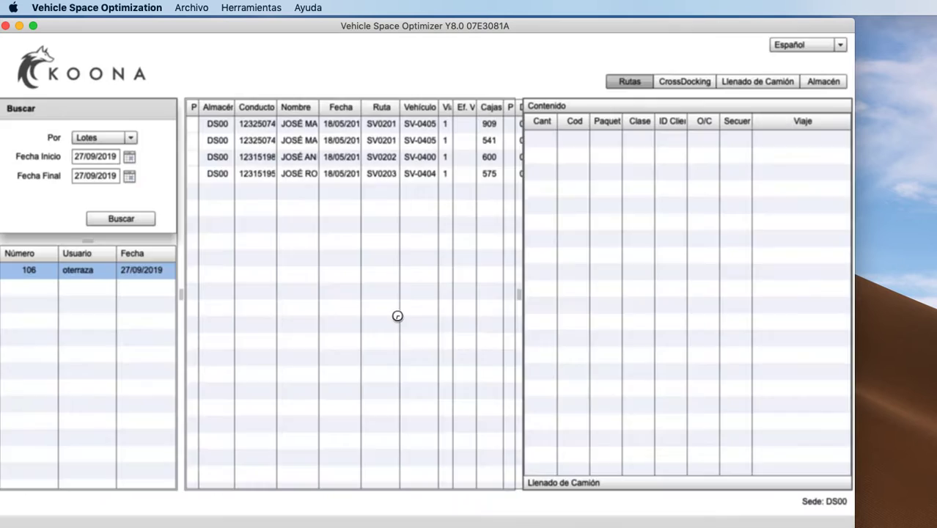
{"action": "left_click", "coordinate": [433, 304]}
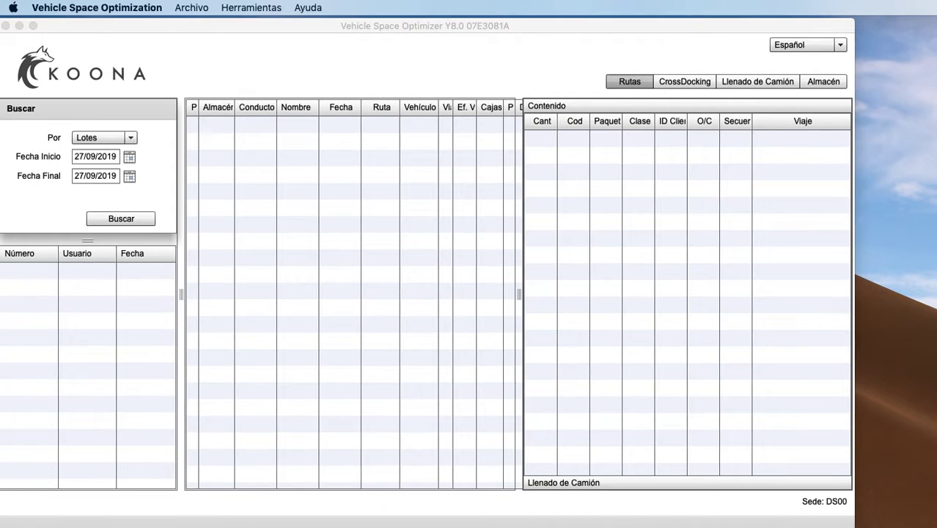
Load a route batch from Input Data Batch 418.txt in Downloads using the predefined template Plantilla de rutas VSO
{"action": "left_click", "coordinate": [193, 9]}
{"action": "mouse_move", "coordinate": [204, 38]}
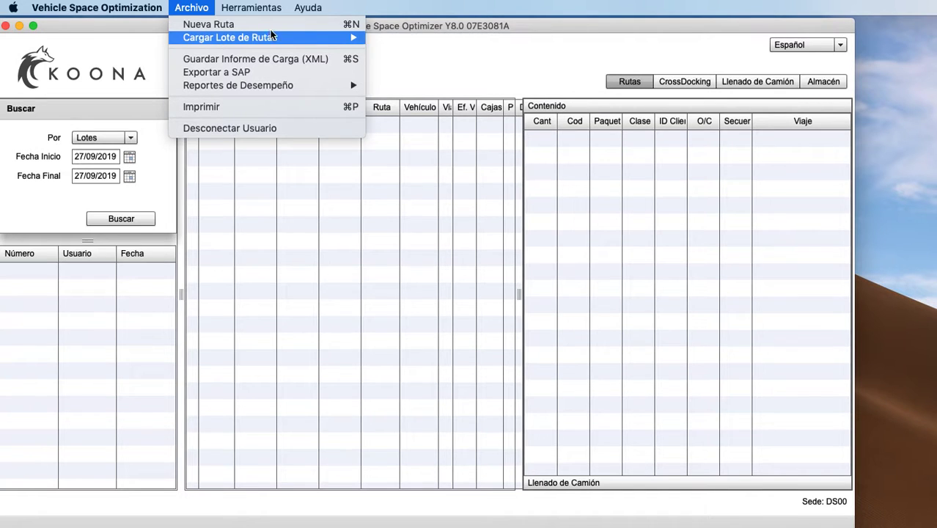
{"action": "mouse_move", "coordinate": [463, 85]}
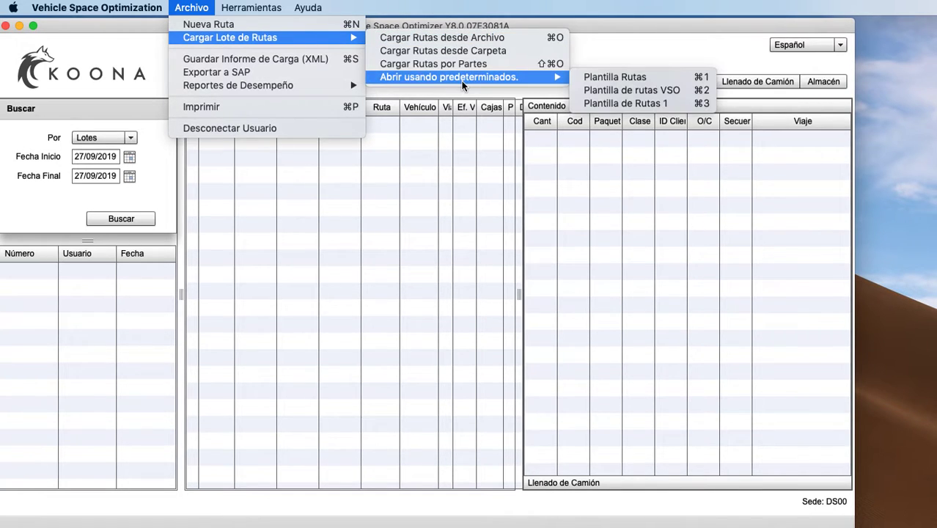
{"action": "left_click", "coordinate": [590, 90]}
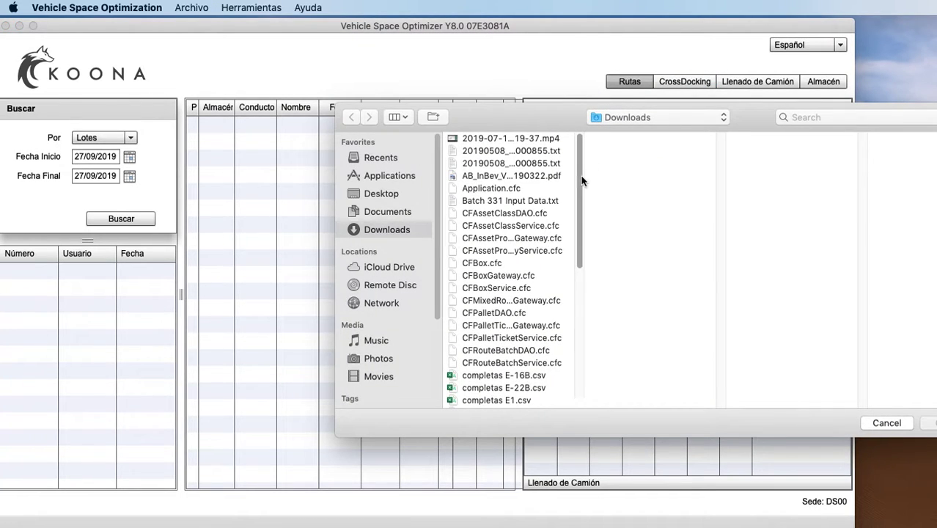
{"action": "left_click_drag", "start_coordinate": [580, 178], "coordinate": [573, 306]}
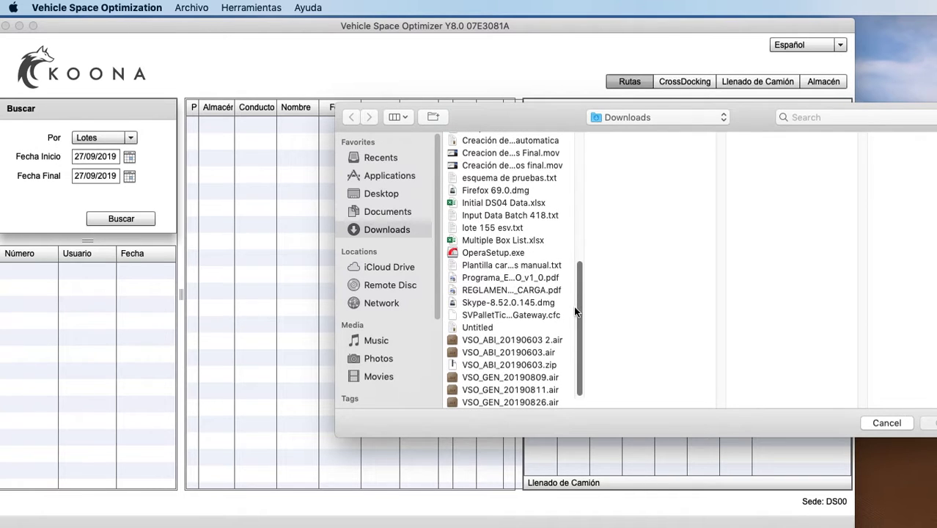
{"action": "left_click", "coordinate": [530, 216]}
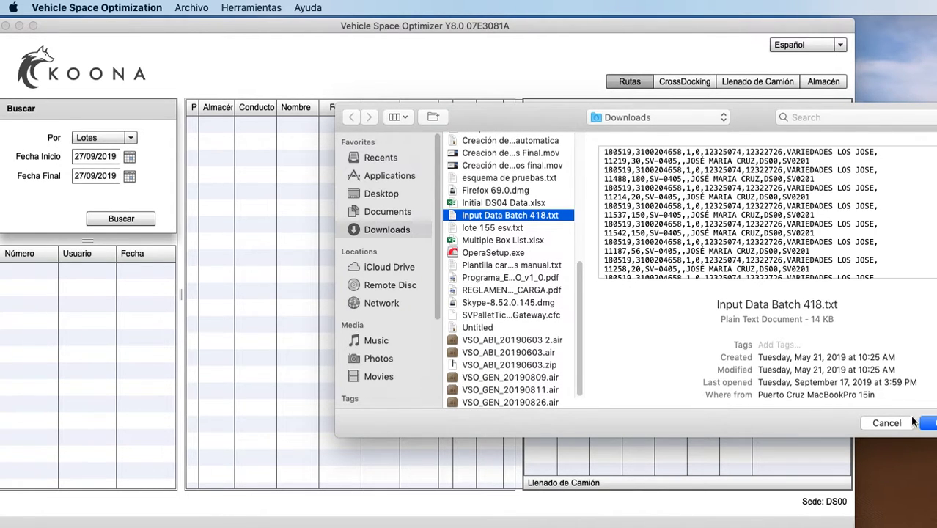
{"action": "left_click_drag", "start_coordinate": [755, 105], "coordinate": [714, 111]}
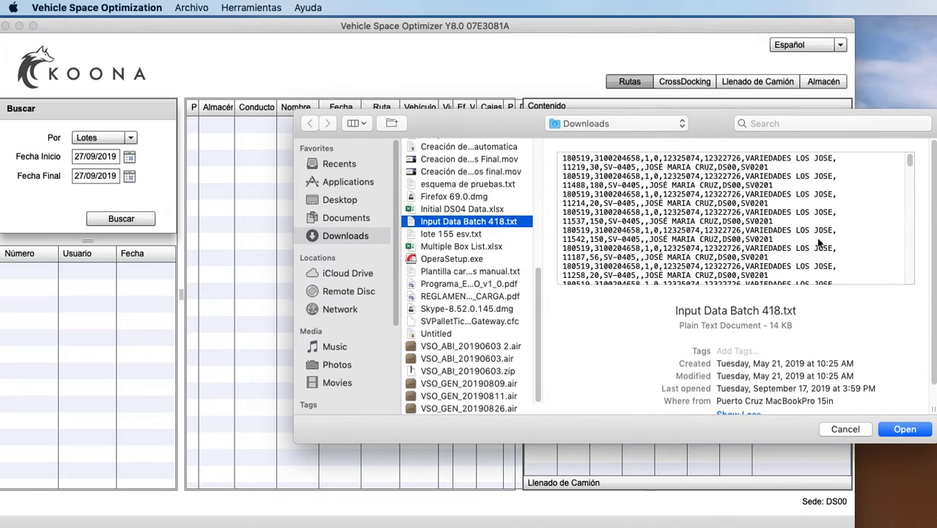
{"action": "left_click", "coordinate": [916, 431]}
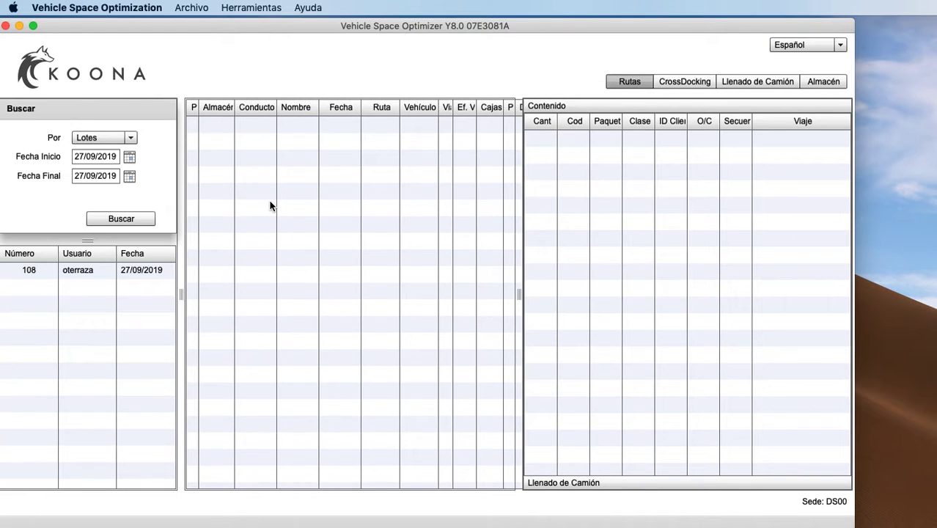
Open the newly loaded batch to list its routes
{"action": "left_click", "coordinate": [79, 275]}
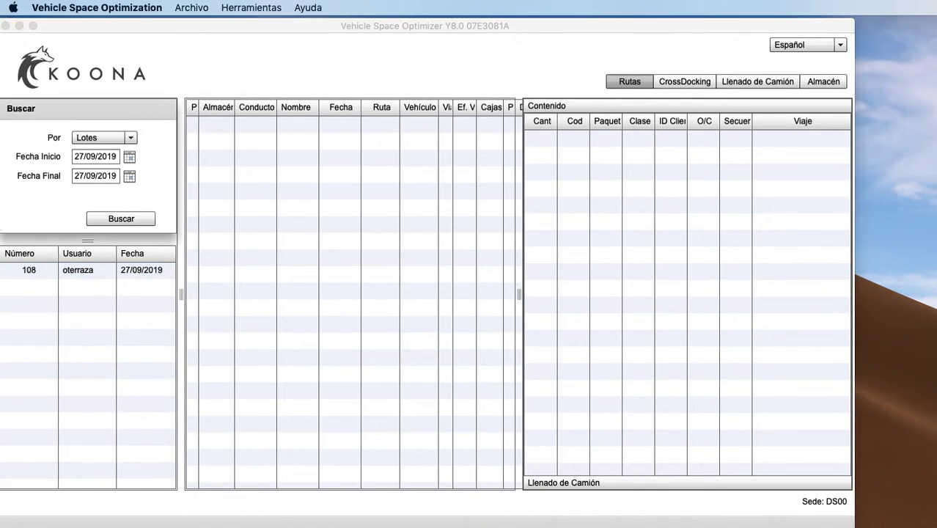
{"action": "left_click", "coordinate": [95, 273]}
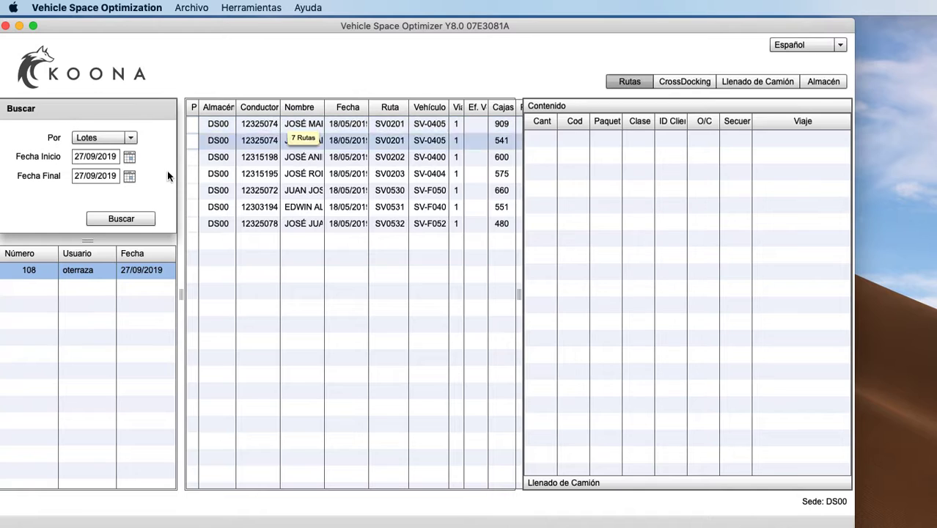
{"action": "left_click", "coordinate": [42, 272]}
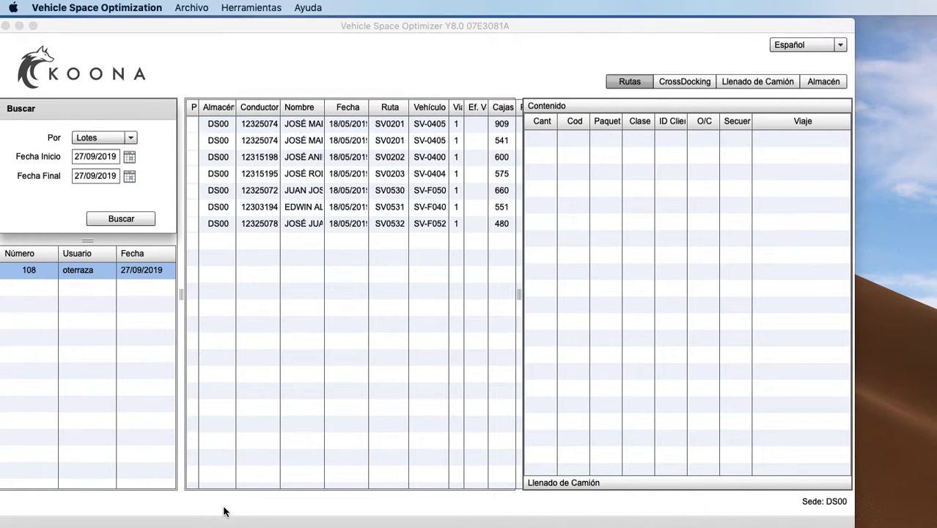
Recalculate all seven routes of the loaded batch with the Regular calculation
{"action": "left_click", "coordinate": [248, 127]}
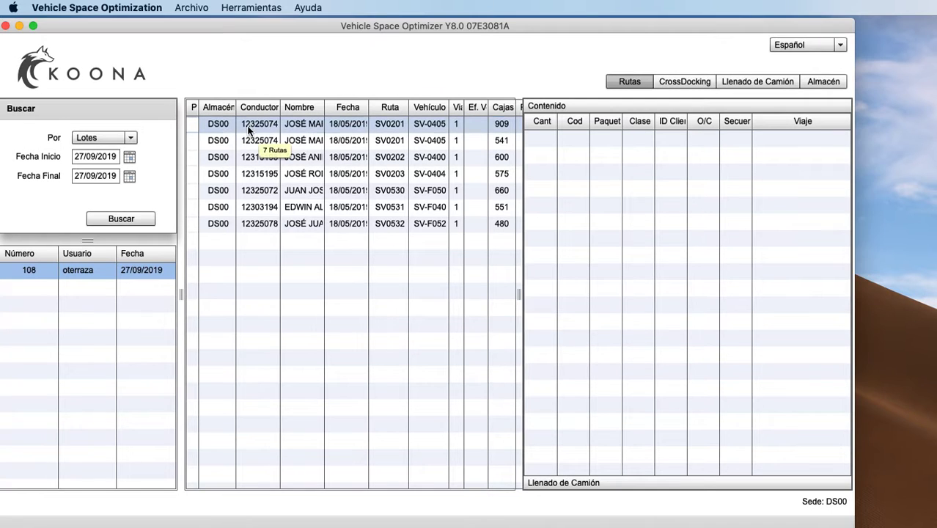
{"action": "key", "text": "shift+Down"}
{"action": "key", "text": "shift+Down"}
{"action": "key", "text": "shift+Down"}
{"action": "key", "text": "shift+Down"}
{"action": "key", "text": "shift+Down"}
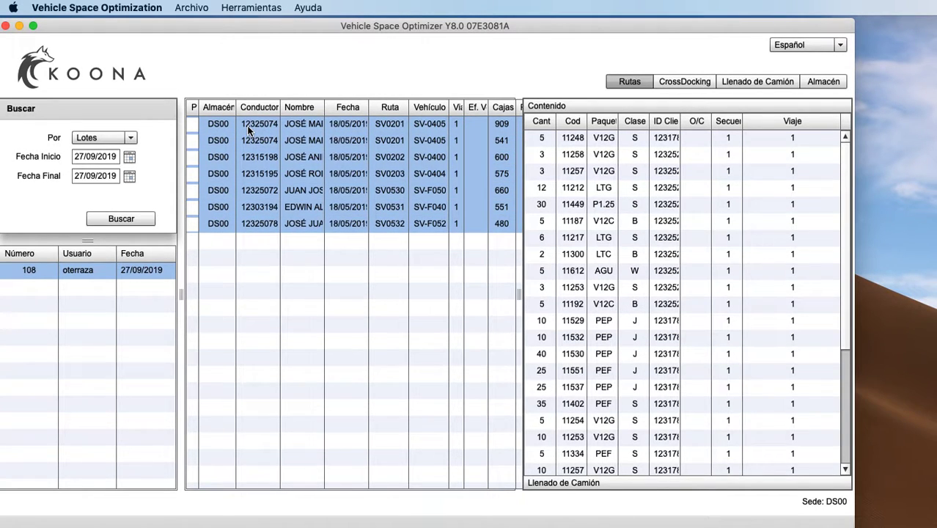
{"action": "right_click", "coordinate": [249, 130]}
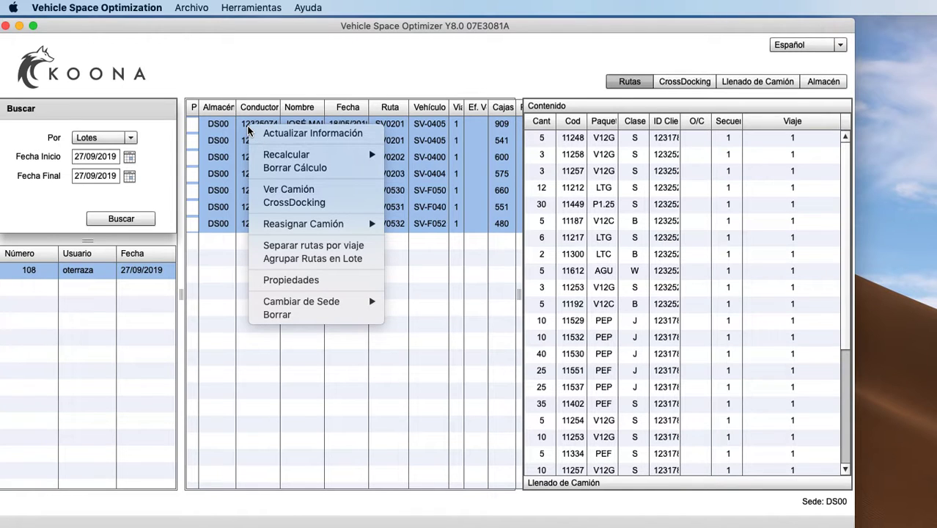
{"action": "mouse_move", "coordinate": [299, 154]}
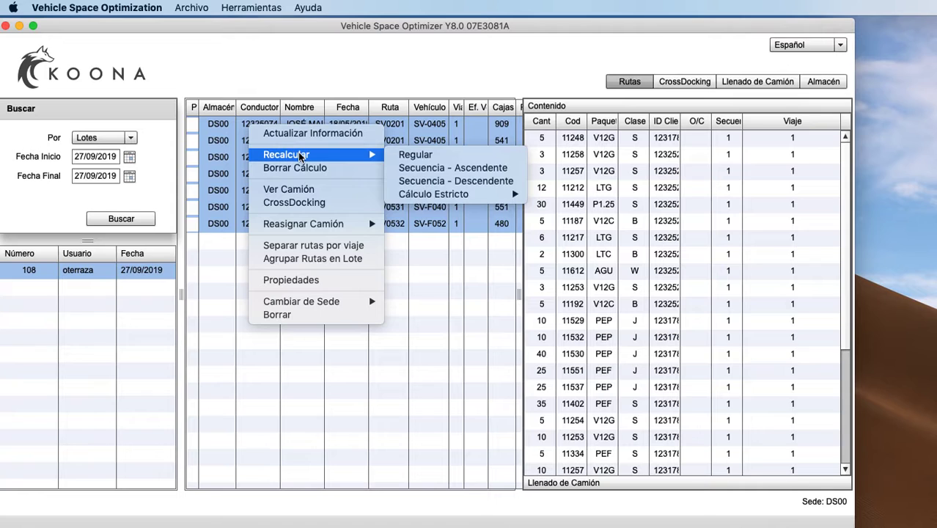
{"action": "left_click", "coordinate": [436, 156]}
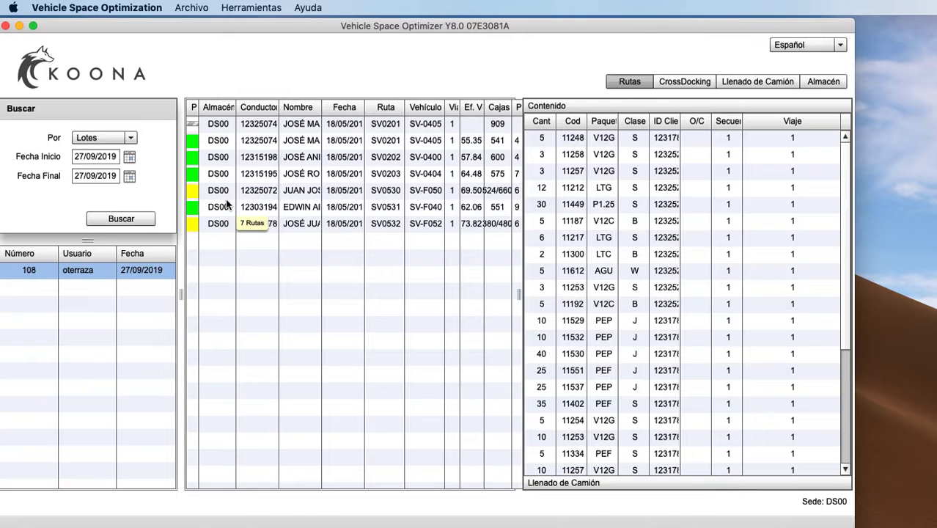
Examine the calculation status colours of the two SV0201 routes
{"action": "left_click", "coordinate": [203, 140]}
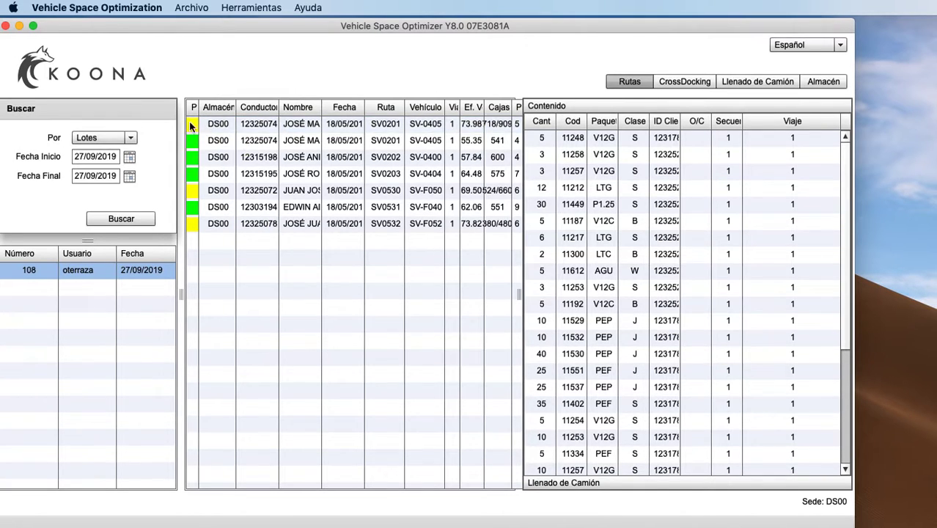
{"action": "left_click", "coordinate": [196, 124]}
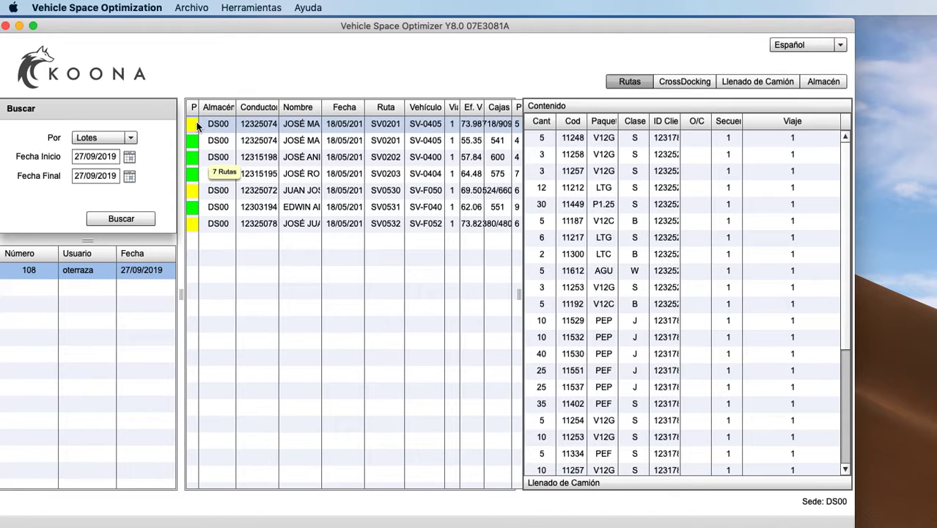
{"action": "left_click", "coordinate": [195, 144]}
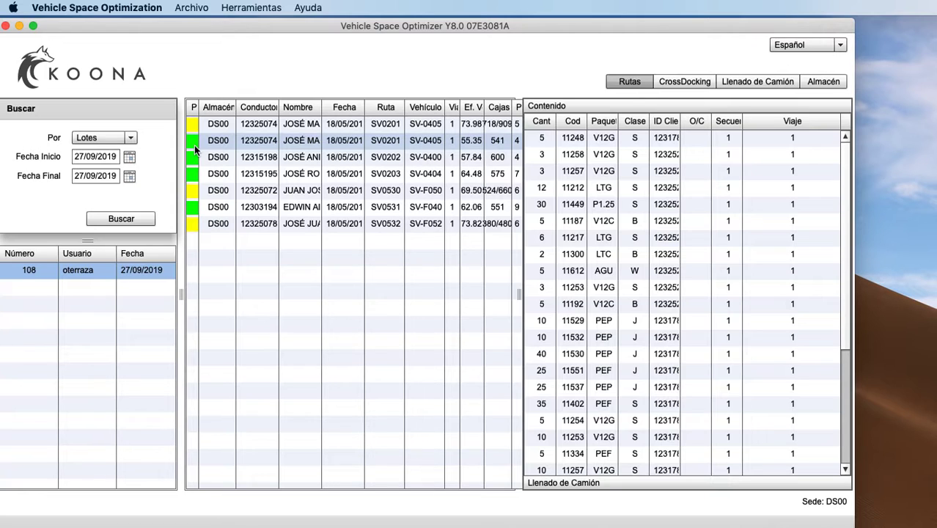
Delete the calculation of the second SV0201 route in the batch
{"action": "left_click", "coordinate": [196, 125]}
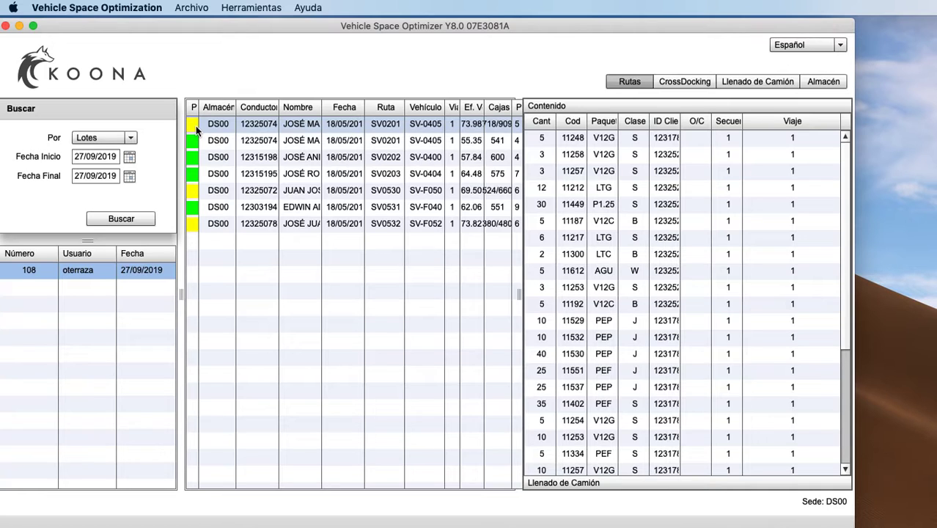
{"action": "left_click", "coordinate": [194, 141]}
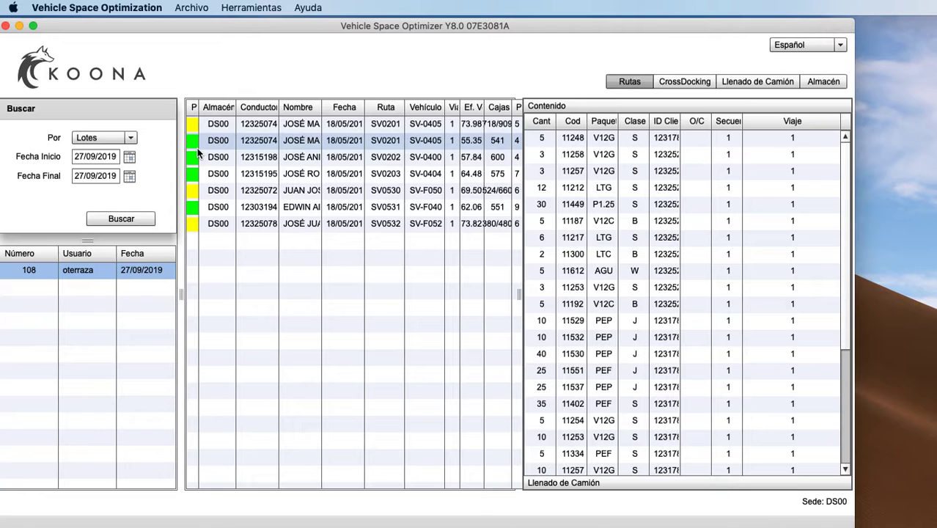
{"action": "left_click", "coordinate": [249, 143]}
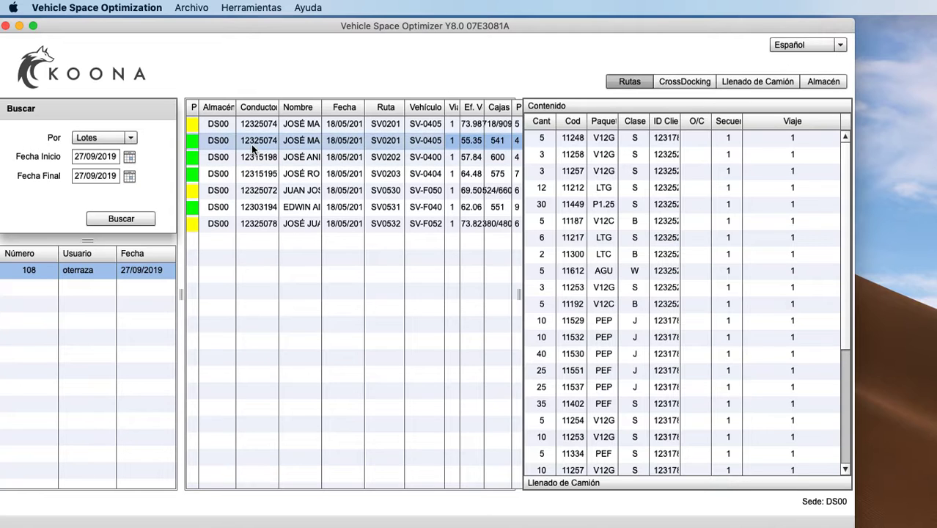
{"action": "right_click", "coordinate": [252, 150]}
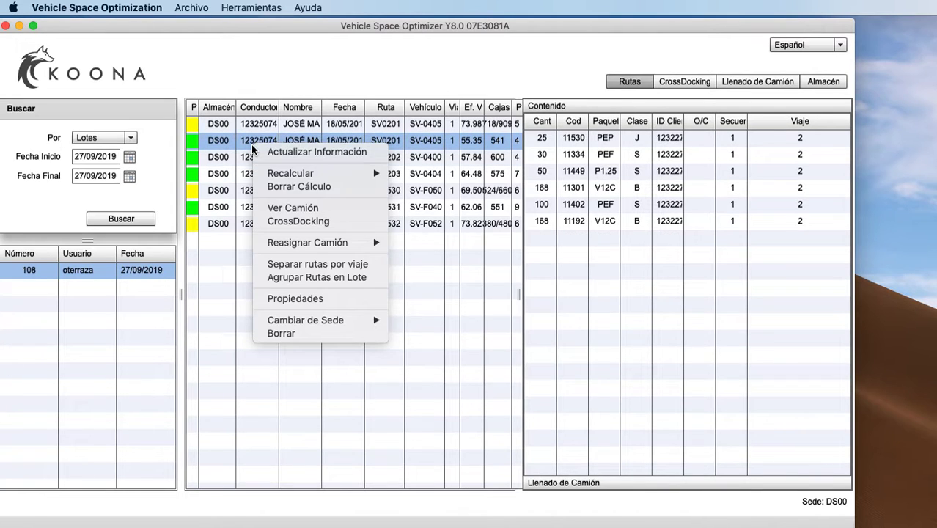
{"action": "left_click", "coordinate": [309, 188]}
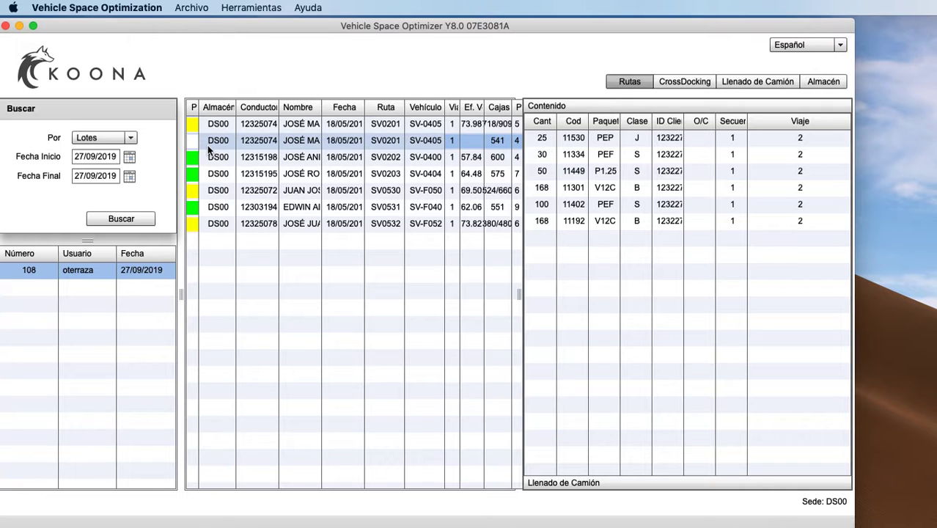
Open the truck loading view of the first SV0201 route
{"action": "left_click_drag", "start_coordinate": [226, 143], "coordinate": [205, 128]}
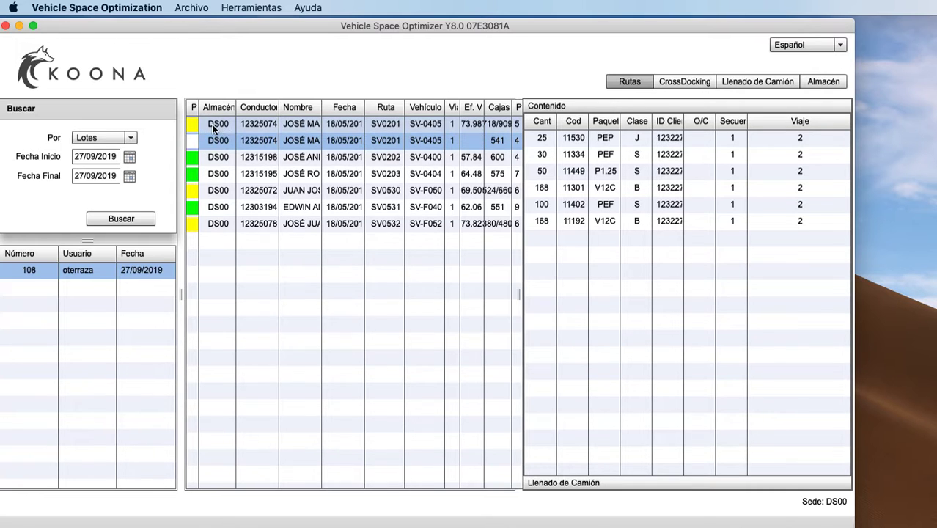
{"action": "left_click", "coordinate": [212, 126]}
{"action": "right_click", "coordinate": [212, 127]}
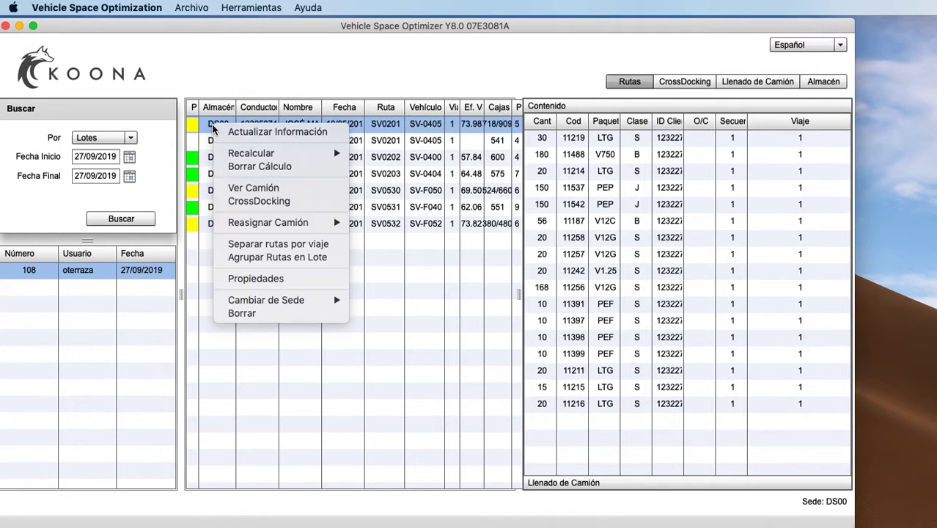
{"action": "left_click", "coordinate": [275, 190]}
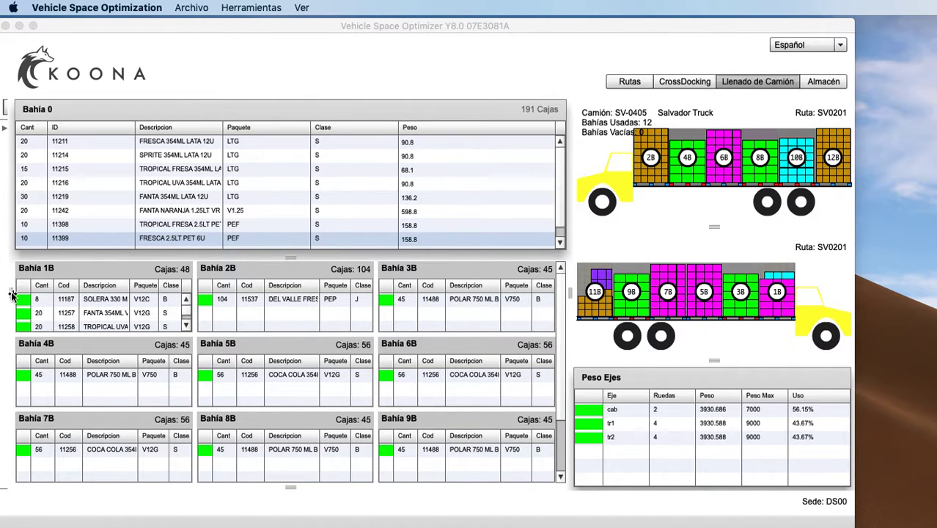
Reveal the route tree and expand route SV0201 and truck C07, trip 1, to list its bays
{"action": "left_click_drag", "start_coordinate": [12, 294], "coordinate": [146, 308]}
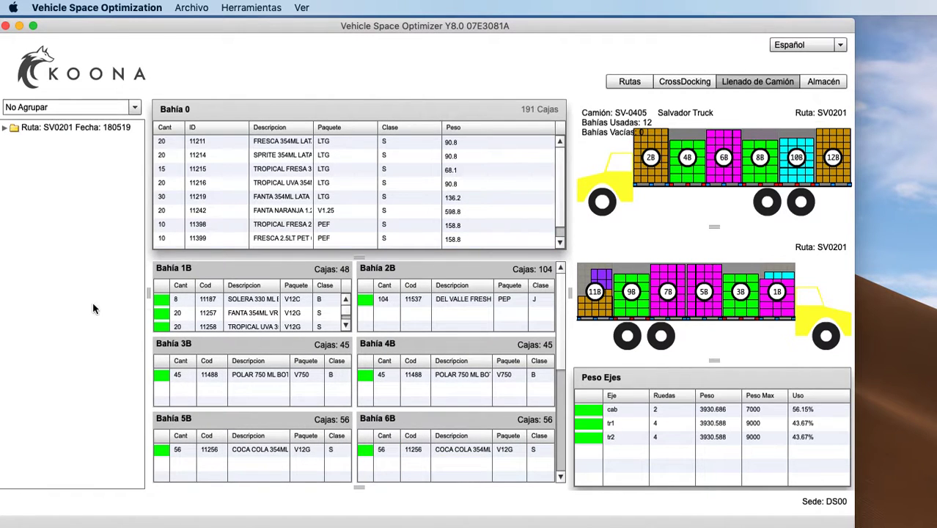
{"action": "left_click", "coordinate": [5, 128]}
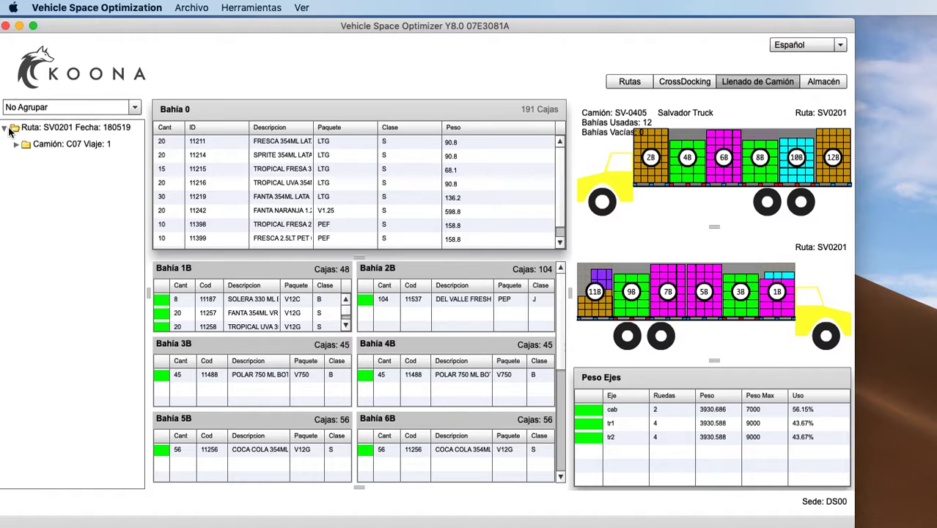
{"action": "left_click", "coordinate": [11, 146]}
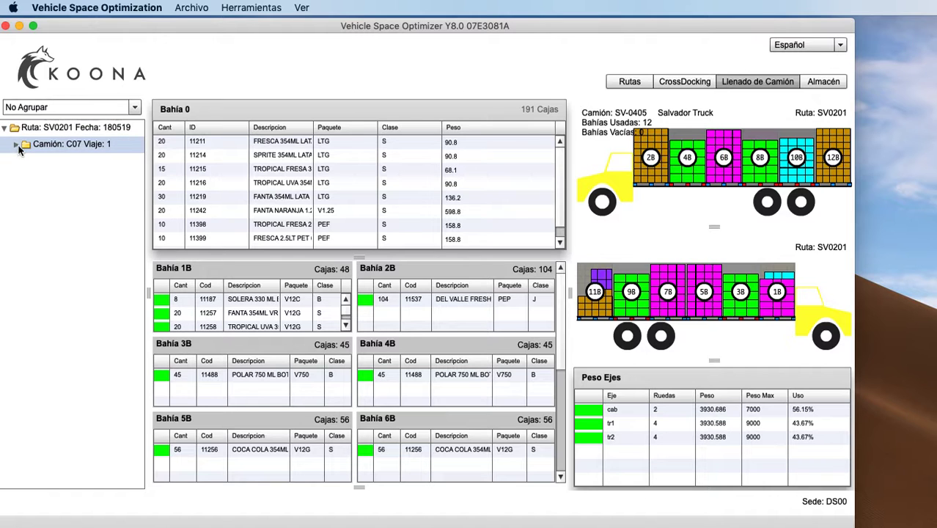
{"action": "left_click", "coordinate": [15, 145]}
{"action": "left_click_drag", "start_coordinate": [22, 150], "coordinate": [48, 387]}
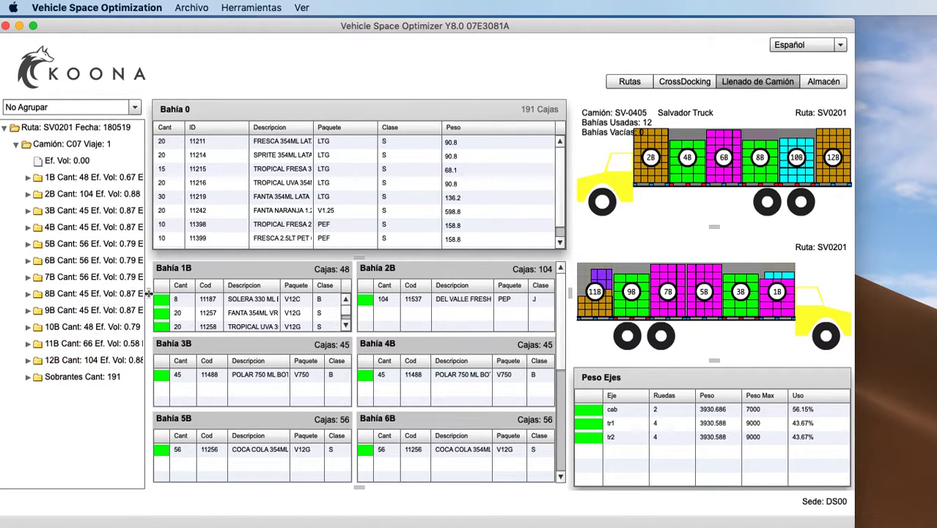
Collapse the route tree pane and examine the box contents of the truck's individual bays
{"action": "left_click_drag", "start_coordinate": [149, 293], "coordinate": [10, 280]}
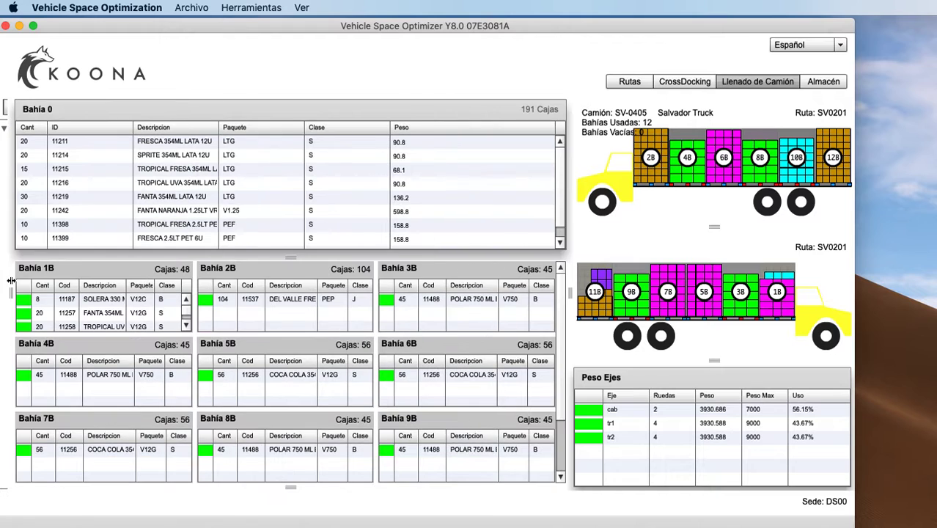
{"action": "mouse_move", "coordinate": [252, 370]}
{"action": "mouse_move", "coordinate": [320, 302]}
{"action": "mouse_move", "coordinate": [143, 295]}
{"action": "mouse_move", "coordinate": [199, 281]}
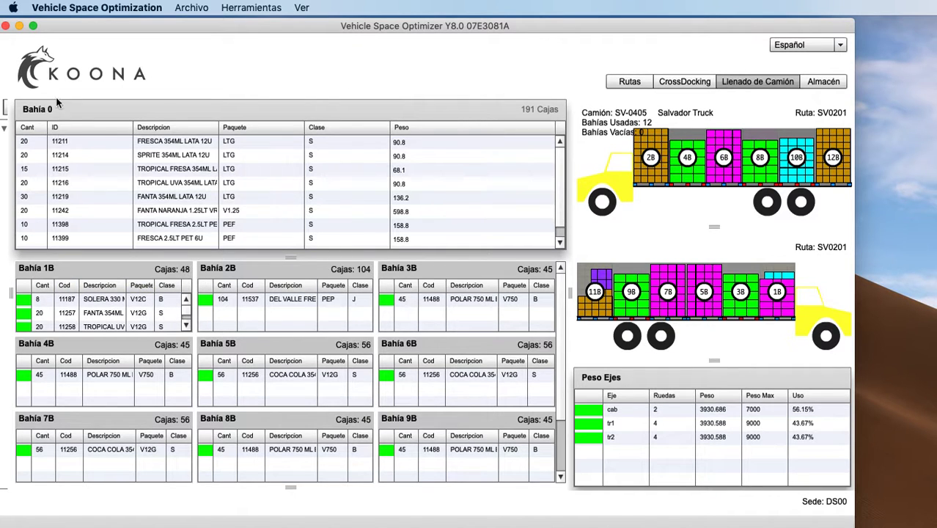